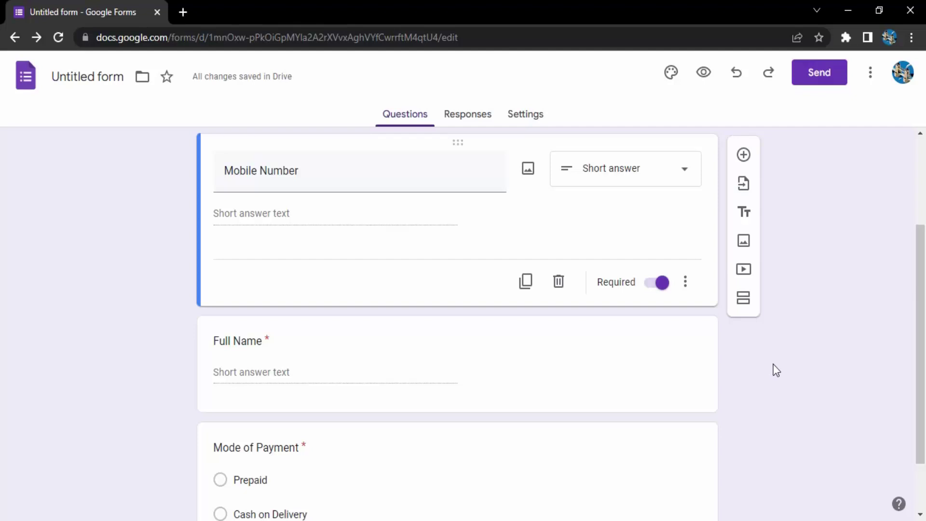
- Scroll down to the Mode of Payment question and open it for editing
scroll(773, 370, "up", 3)
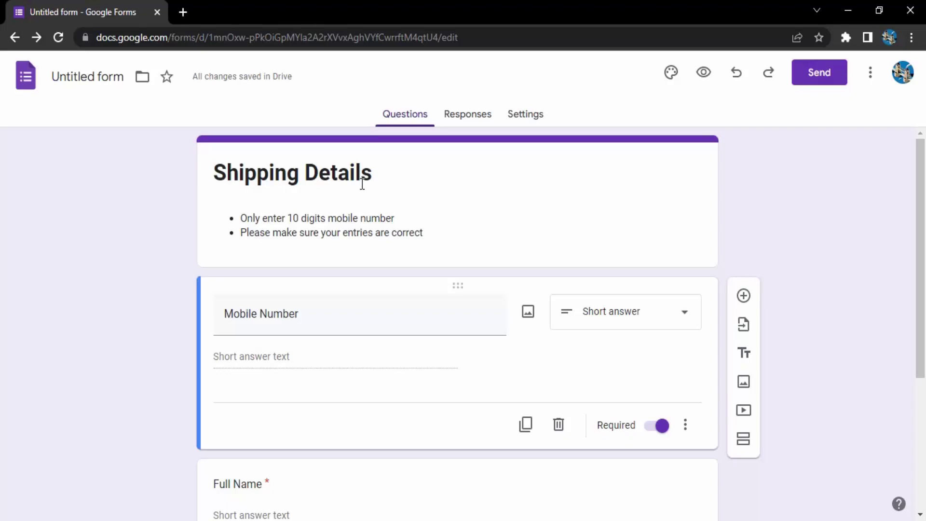
scroll(364, 178, "down", 5)
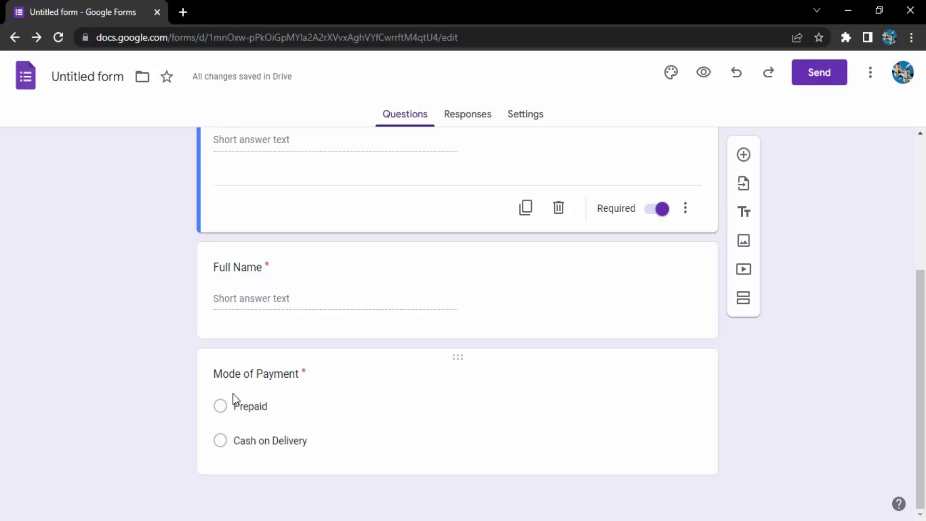
left_click(221, 406)
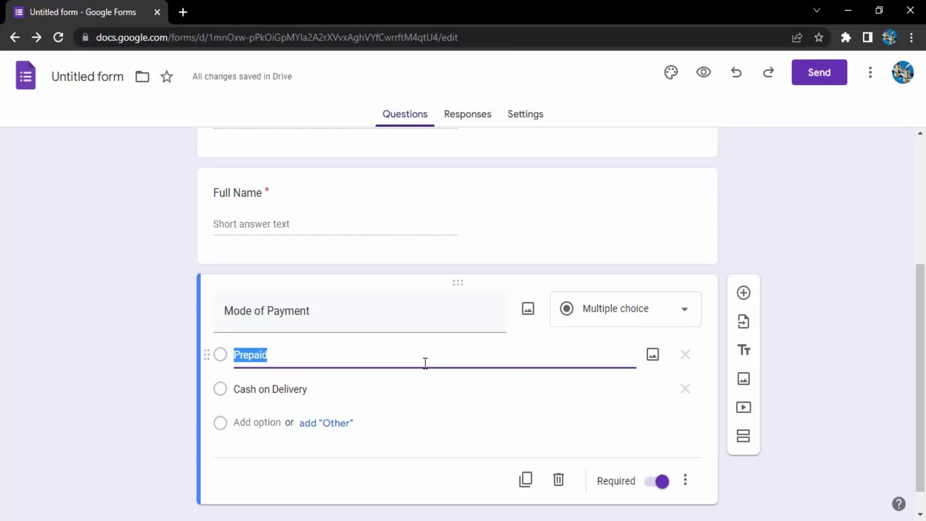
- Attach 4.jpg from Design Posters > Dark as the Prepaid option's image
left_click(654, 356)
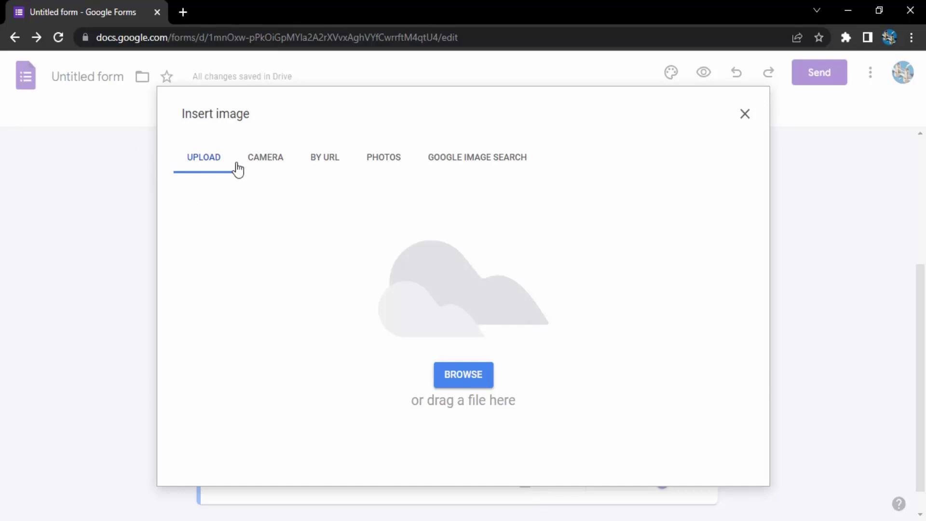
left_click(441, 377)
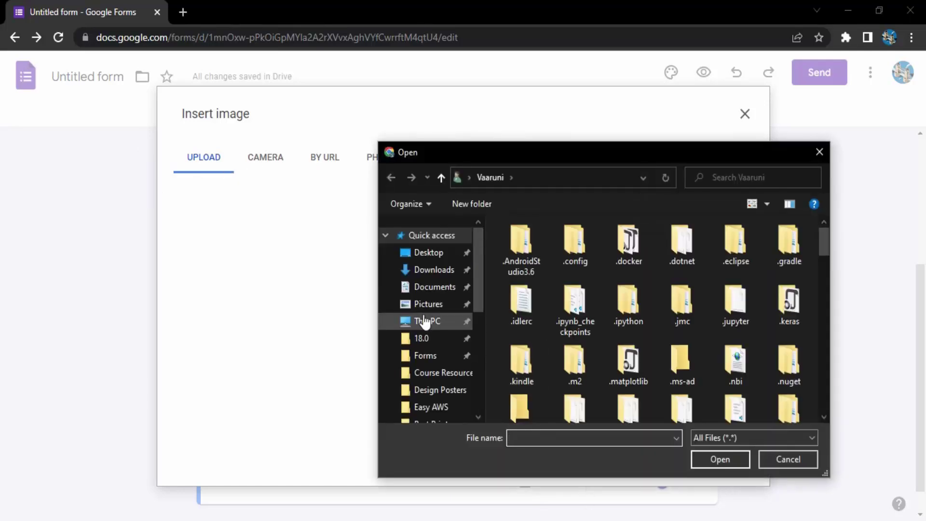
left_click(441, 390)
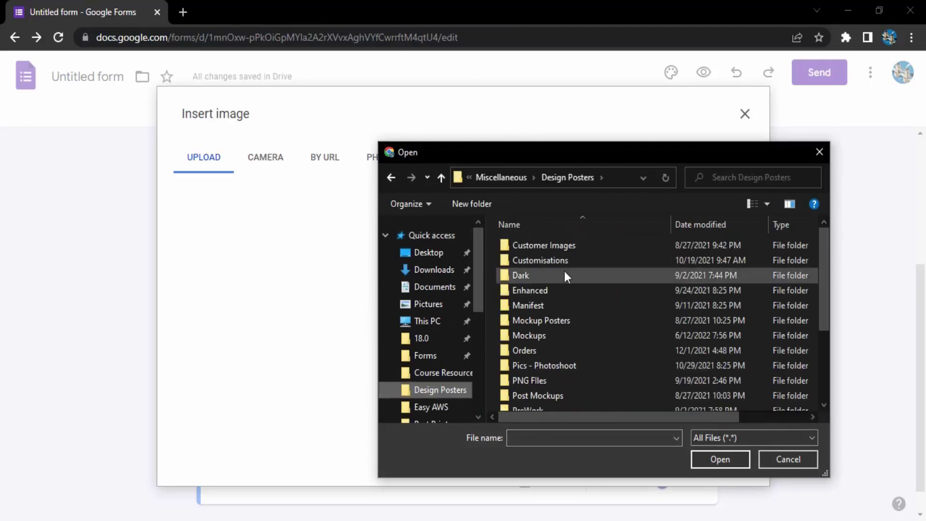
left_click(522, 274)
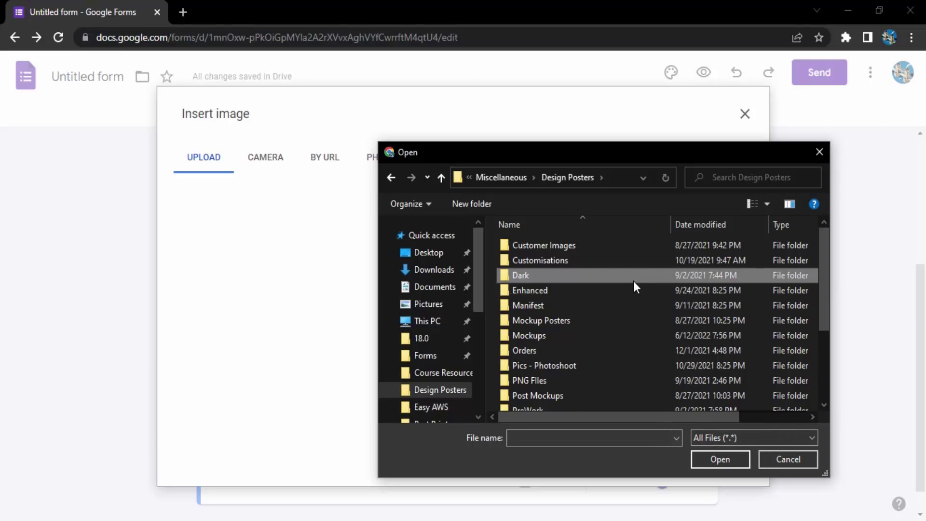
left_click(721, 465)
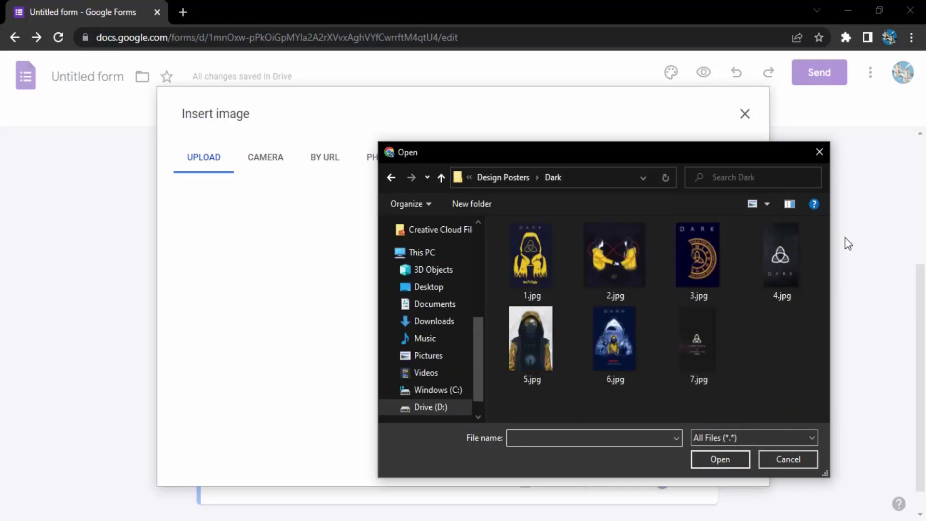
left_click(781, 260)
left_click(726, 465)
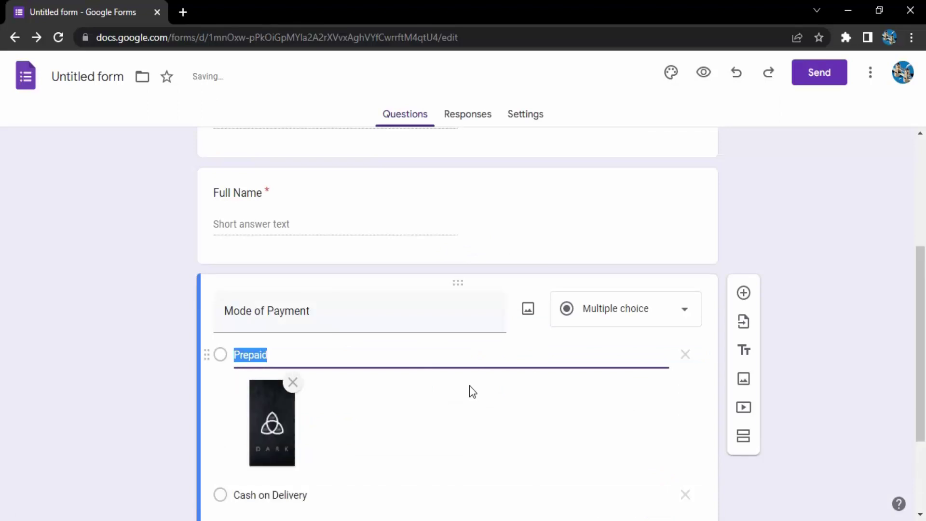
- Change the Prepaid option text to 'Prepaid - Please scan this QR code'
scroll(470, 384, "down", 3)
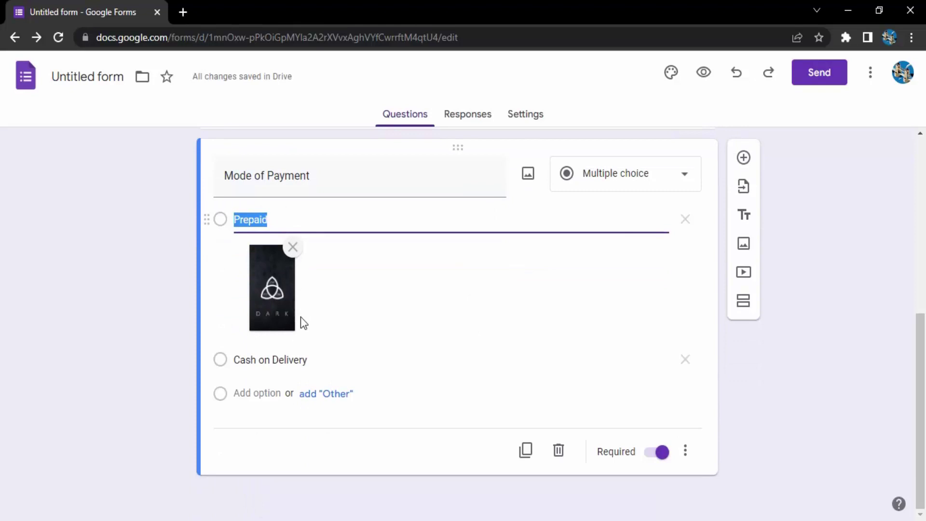
left_click(296, 212)
left_click(297, 216)
type("- ")
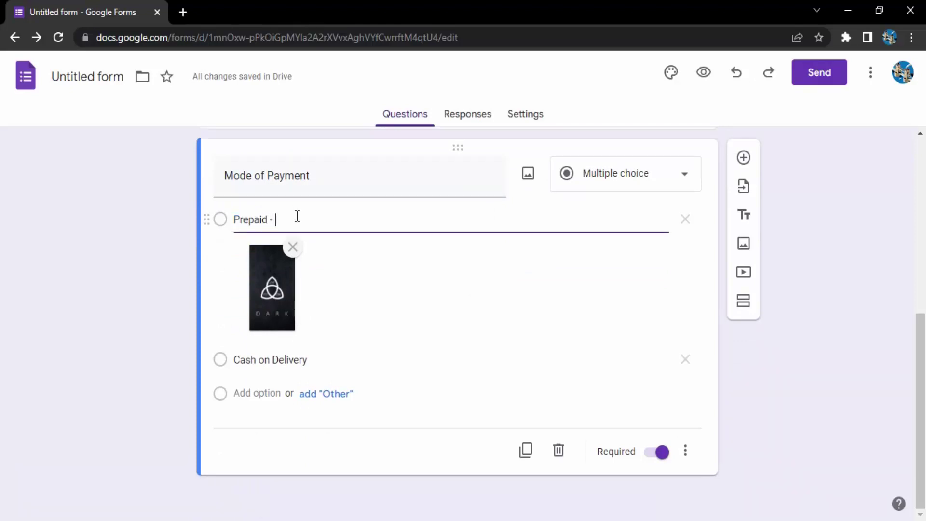
type("Please")
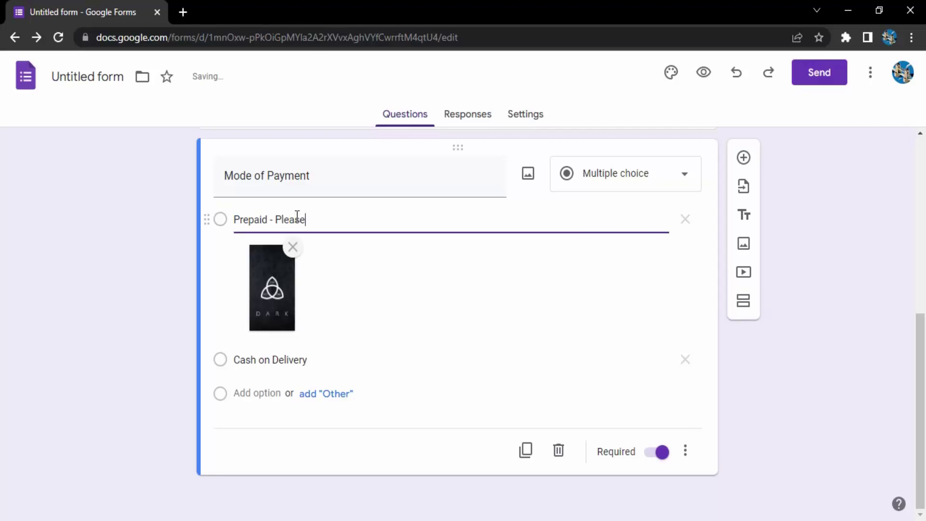
type(" scan th")
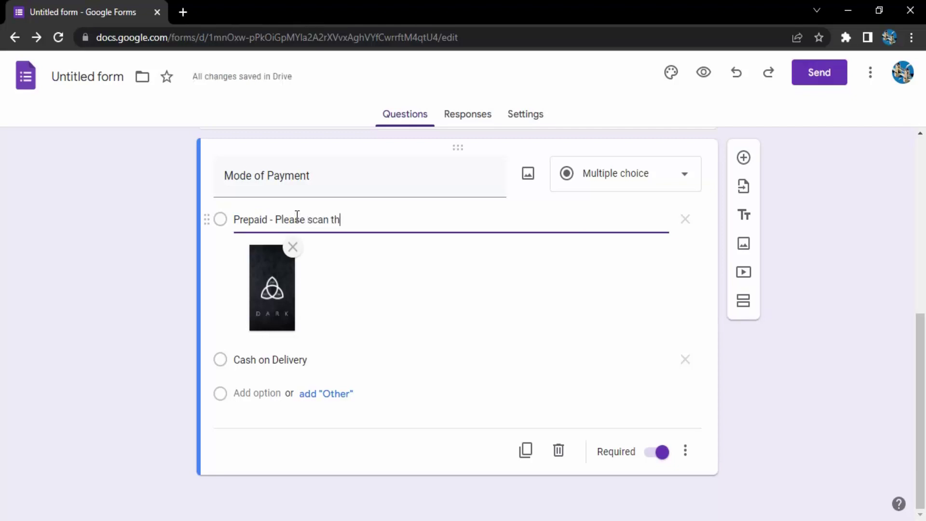
type("is QRR")
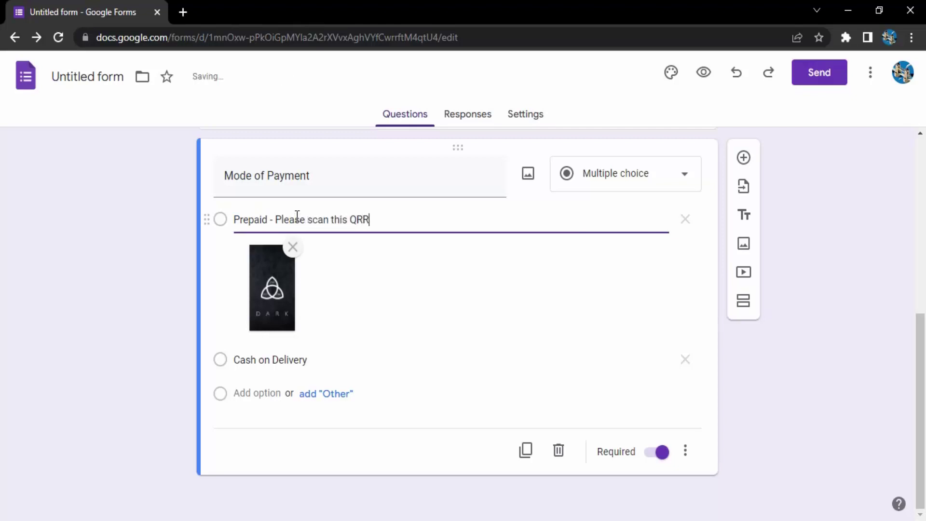
key("BackSpace")
type("code")
left_click(180, 299)
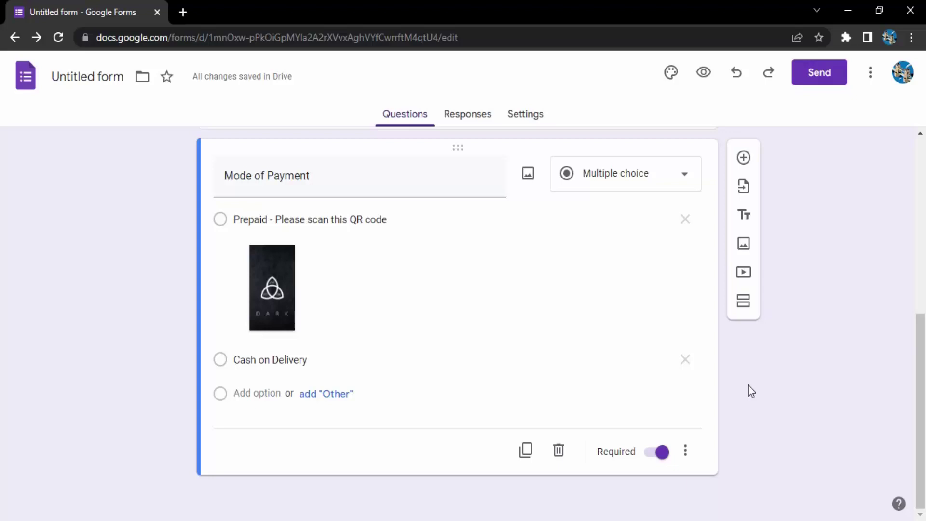
scroll(719, 381, "up", 7)
- Insert a new blank question directly after the Mode of Payment question
left_click(552, 355)
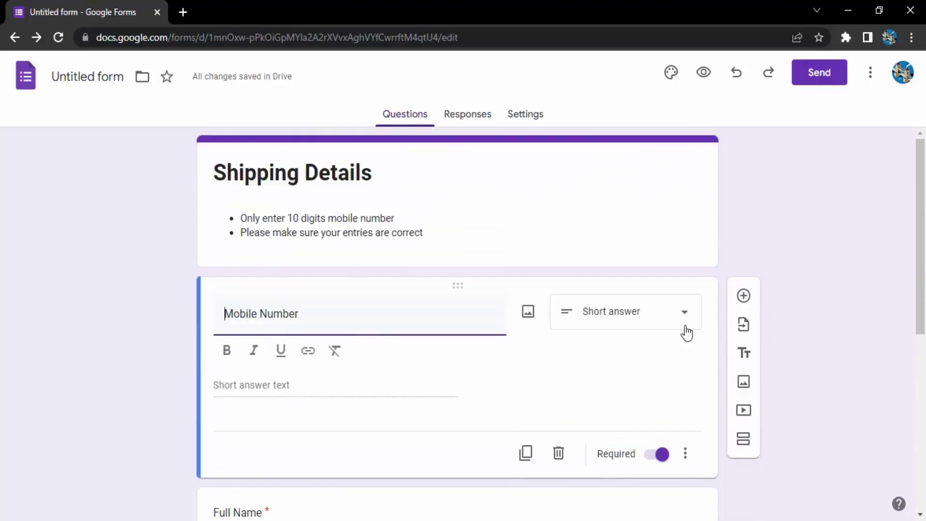
scroll(724, 357, "down", 7)
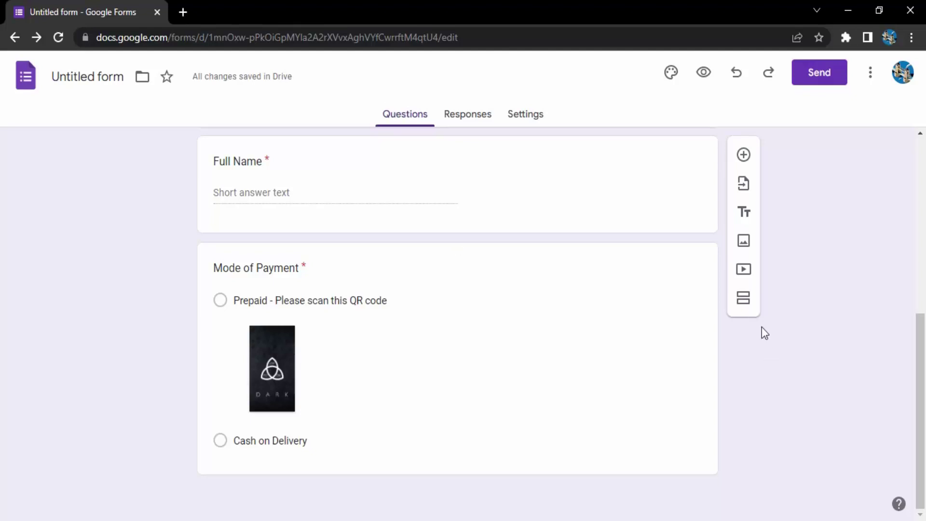
left_click(743, 154)
scroll(670, 429, "down", 2)
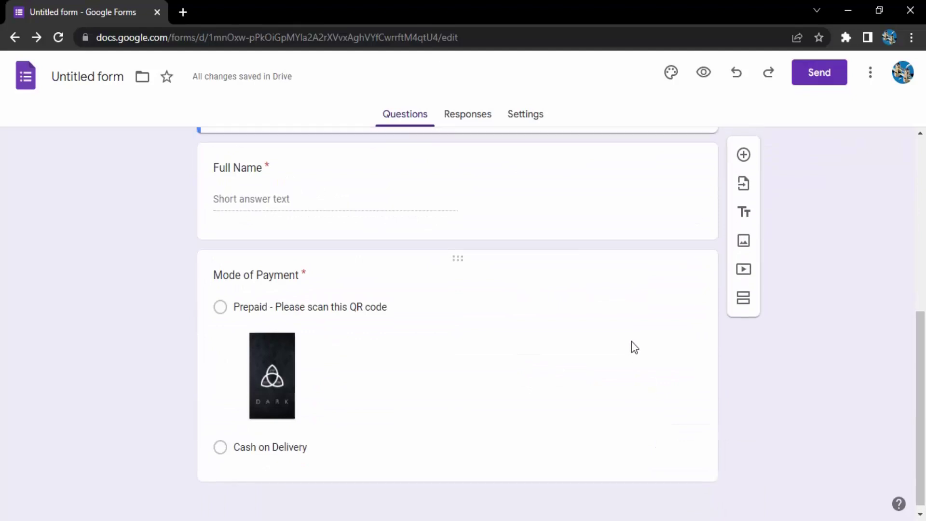
left_click(631, 341)
- Upload 6.jpg from the Dark folder as the new question's image
left_click(744, 192)
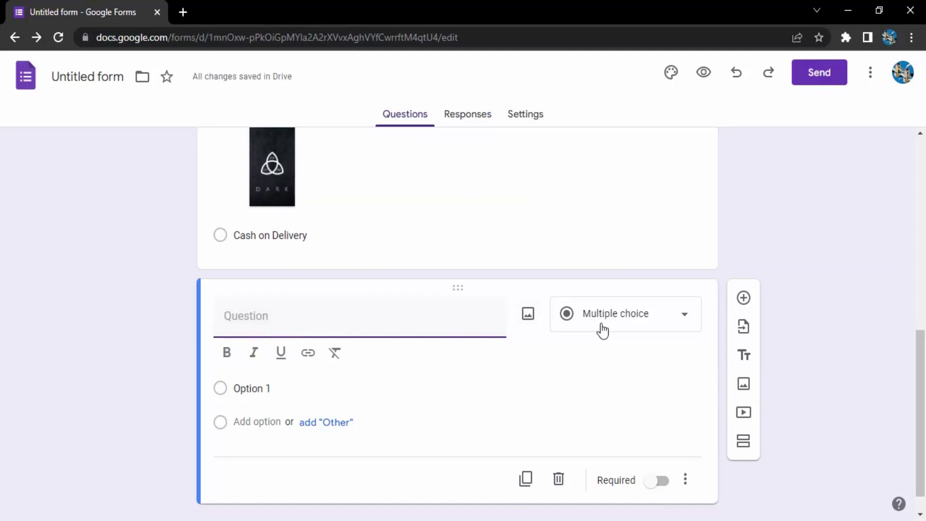
left_click(530, 314)
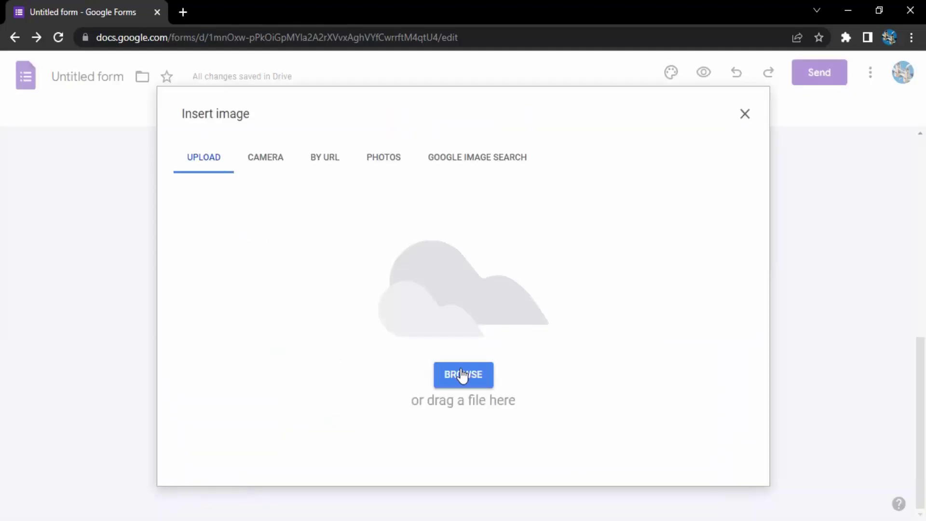
left_click(461, 374)
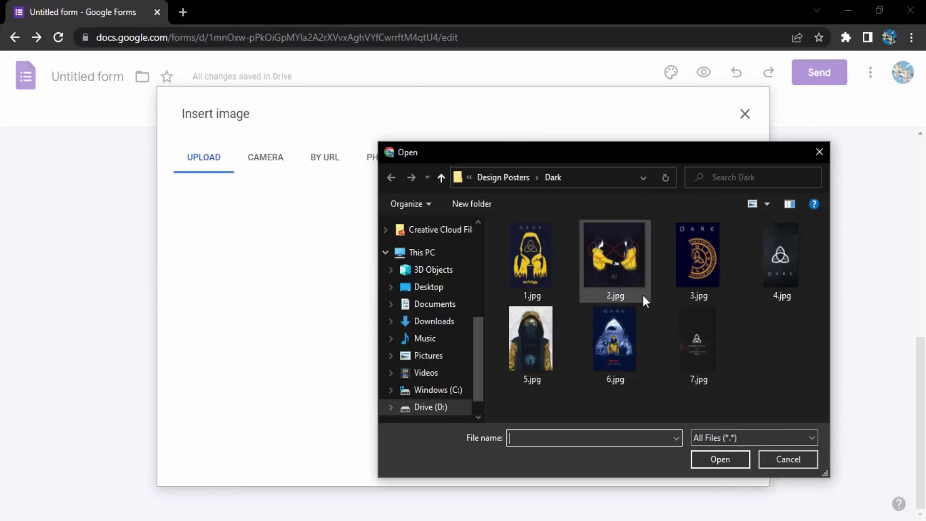
left_click(594, 356)
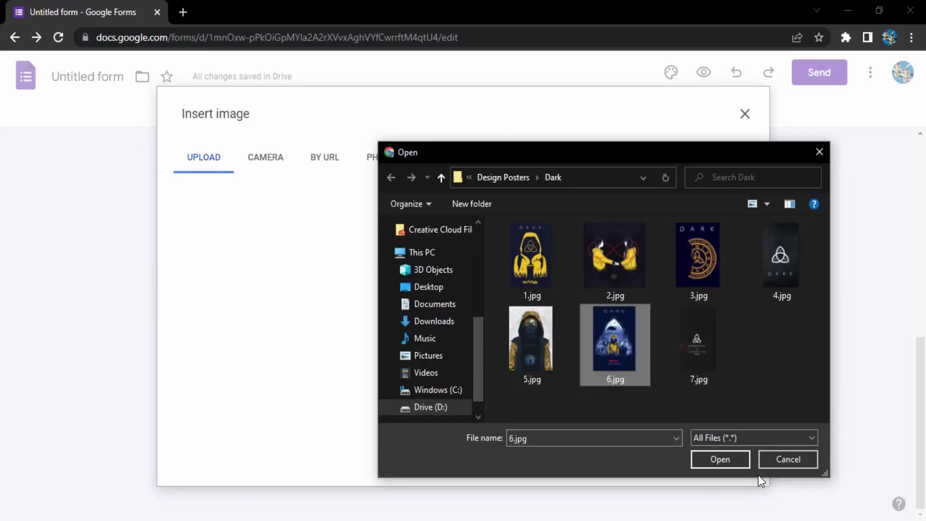
left_click(702, 460)
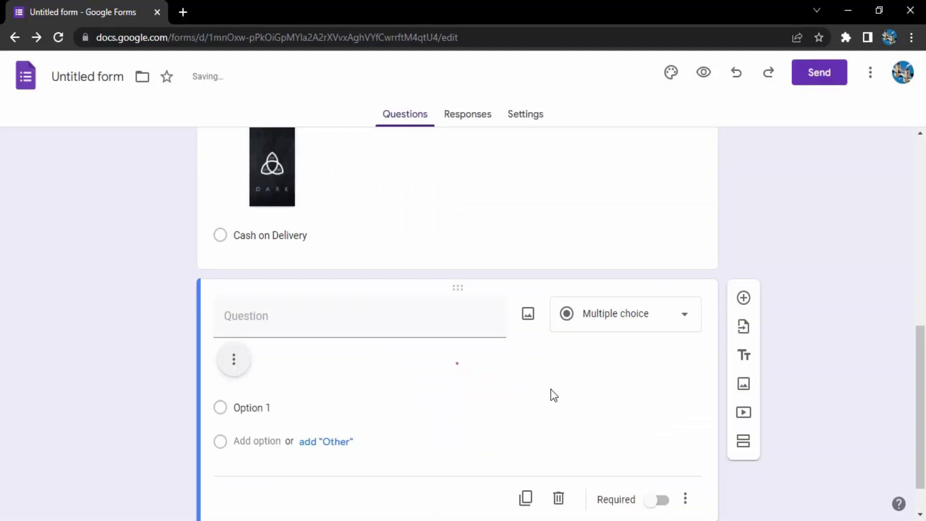
- Center-align the 6.jpg poster image within the new question
scroll(553, 394, "down", 8)
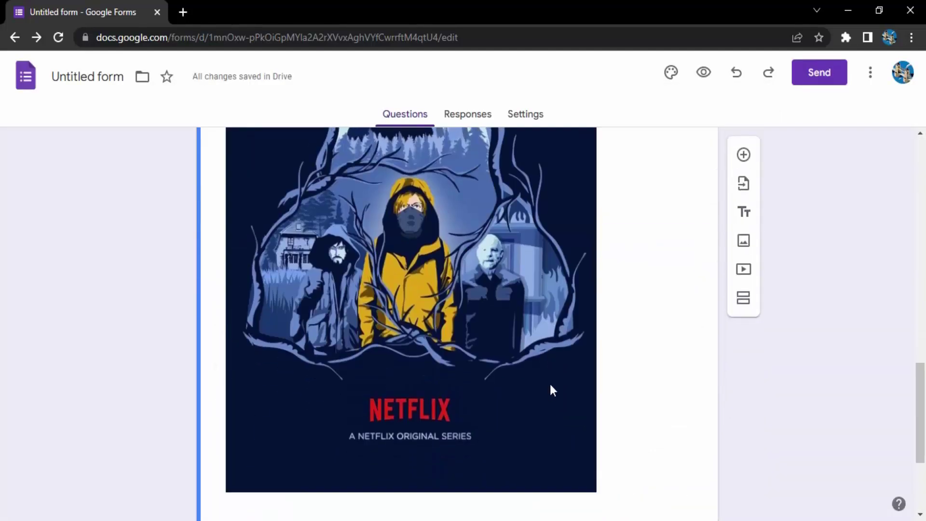
scroll(553, 390, "up", 8)
scroll(491, 397, "down", 3)
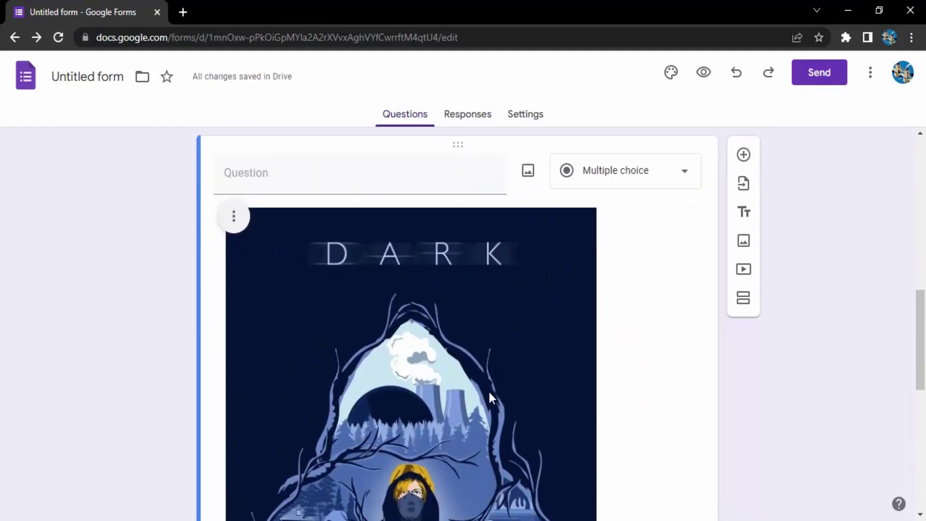
left_click(231, 213)
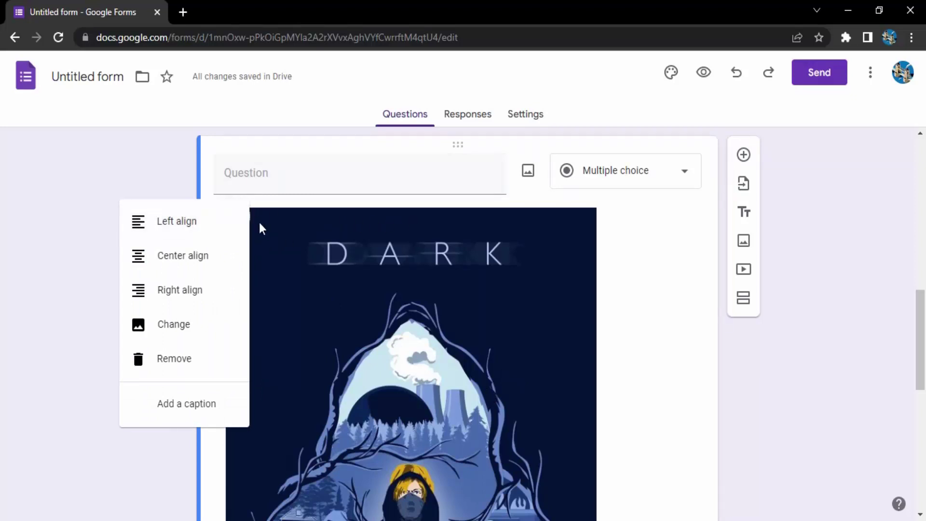
left_click(202, 260)
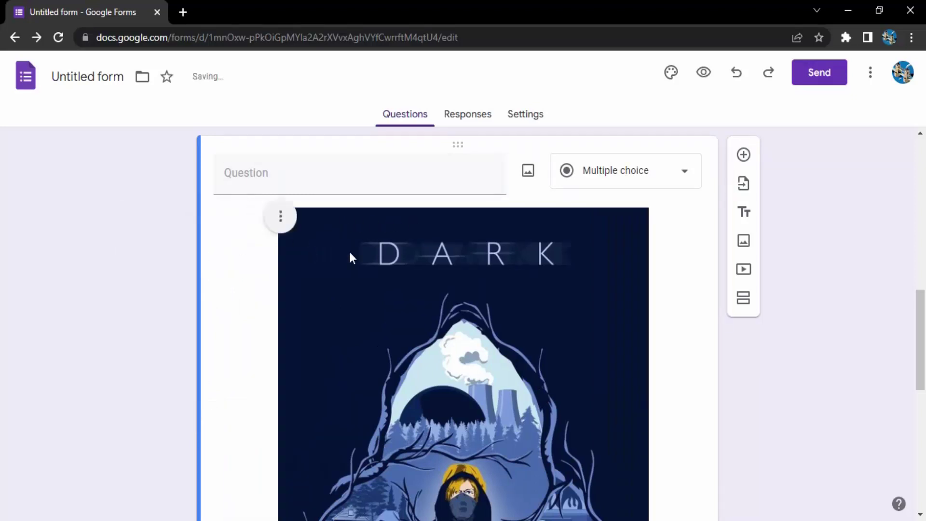
- Remove the 6.jpg poster image from the new question
left_click(287, 221)
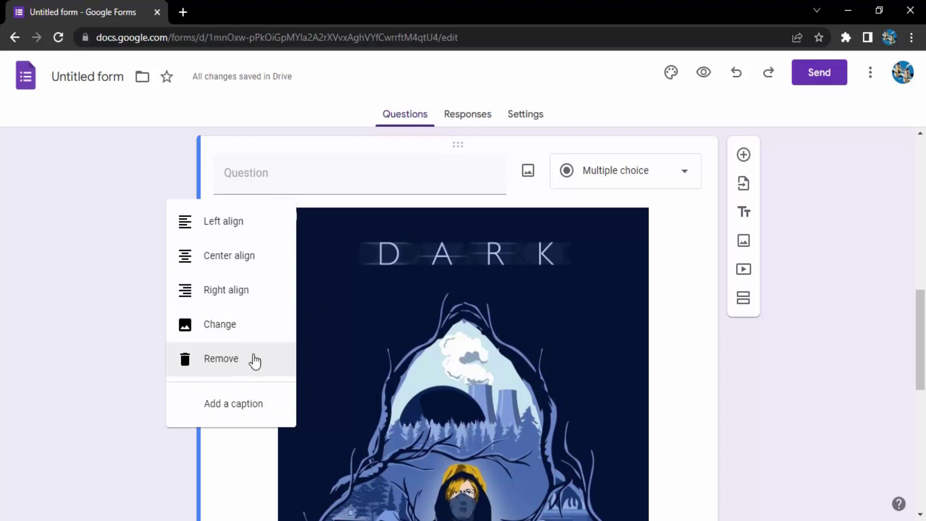
left_click(254, 359)
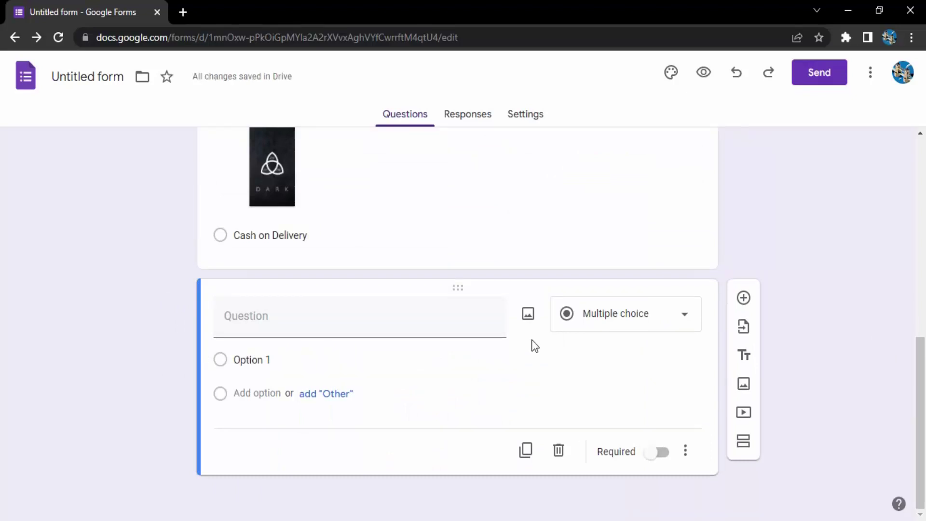
scroll(518, 335, "up", 2)
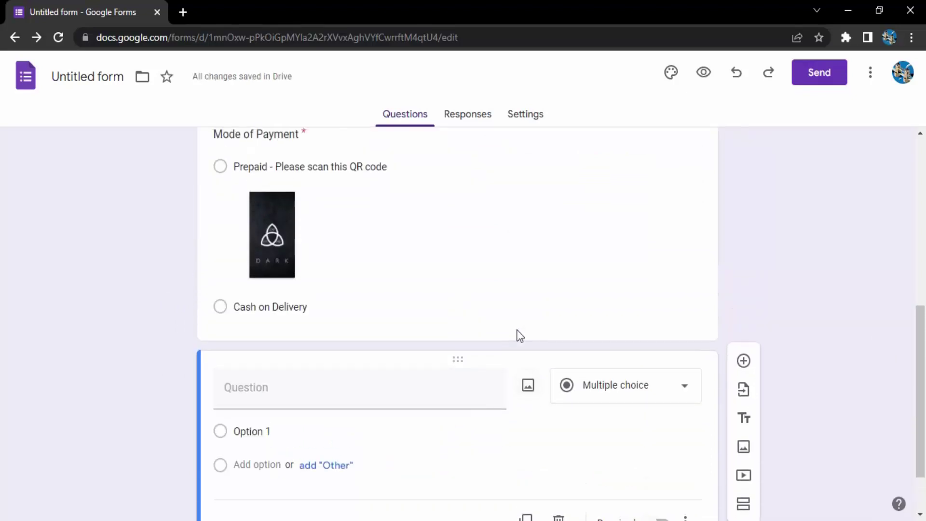